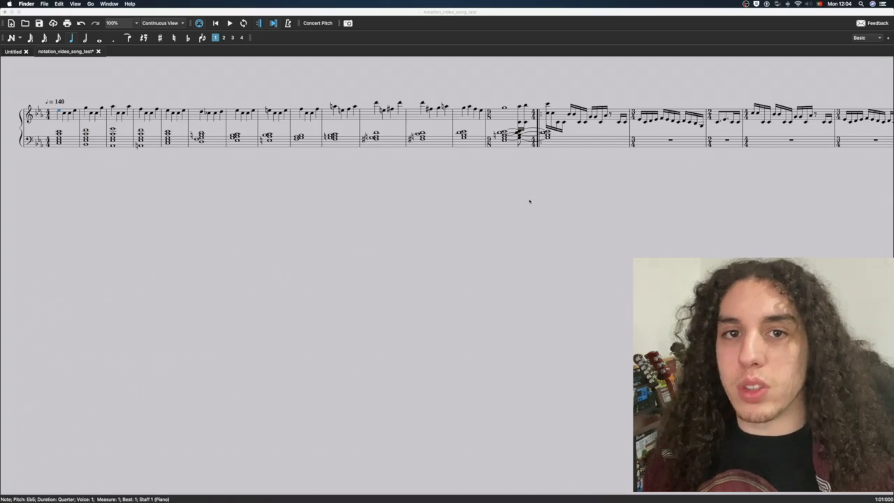
Play the existing score, including the passage from measure 82 into the repeated section, to hear where it leads
{"action": "key", "text": "space"}
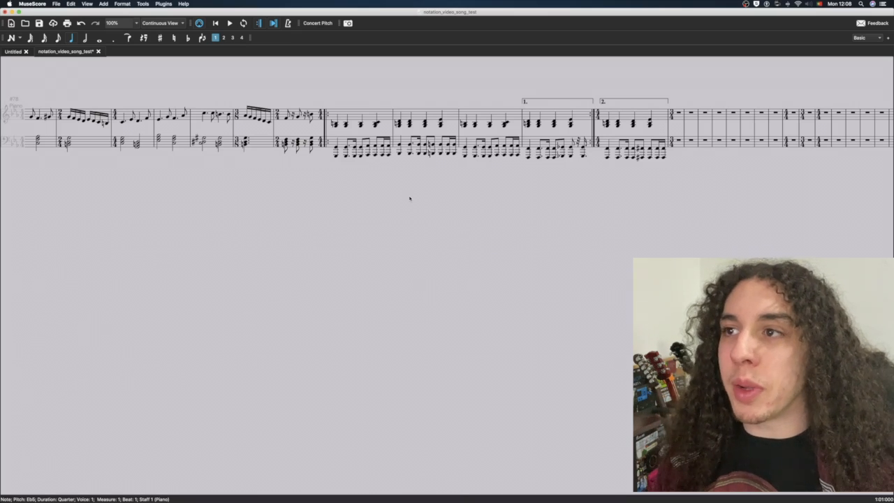
{"action": "key", "text": "space"}
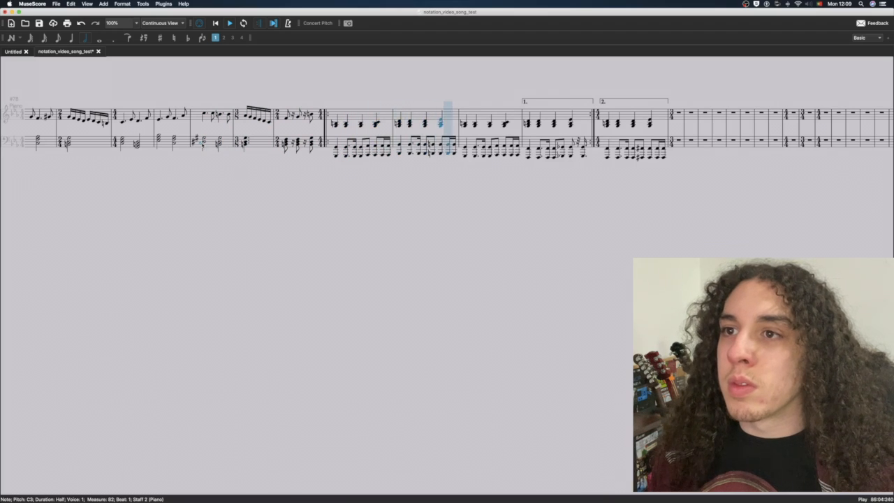
{"action": "key", "text": "space"}
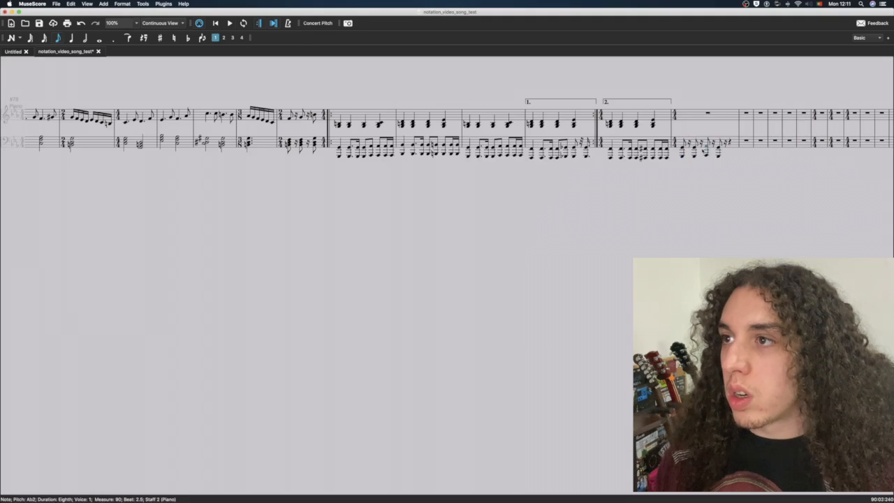
Extend the eighth-note bass riff through measures 90 and 91 by repeating the selected notes in the lower staff, and play it back
{"action": "left_click", "coordinate": [719, 156]}
{"action": "key", "text": "r"}
{"action": "left_click", "coordinate": [606, 164]}
{"action": "key", "text": "space"}
Play the new bass riff from measure 90, and play it again starting from the second ending at measure 89
{"action": "key", "text": "space"}
{"action": "left_click", "coordinate": [685, 147]}
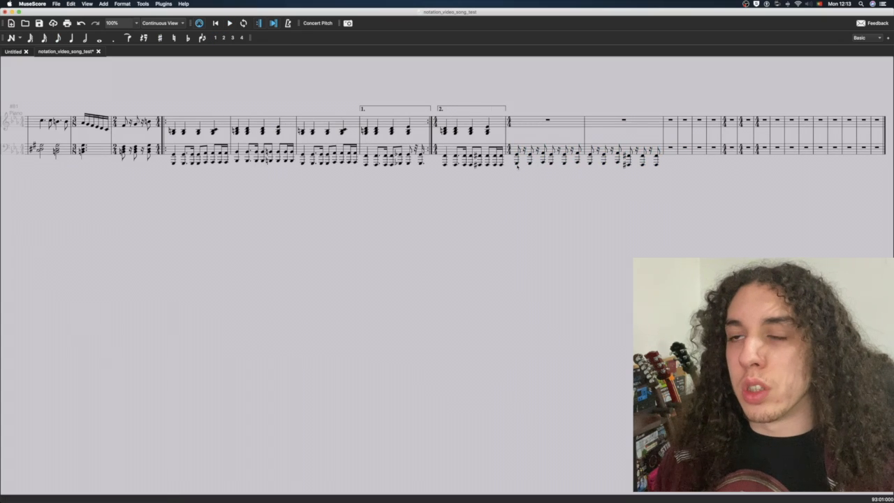
{"action": "left_click", "coordinate": [517, 160]}
{"action": "key", "text": "space"}
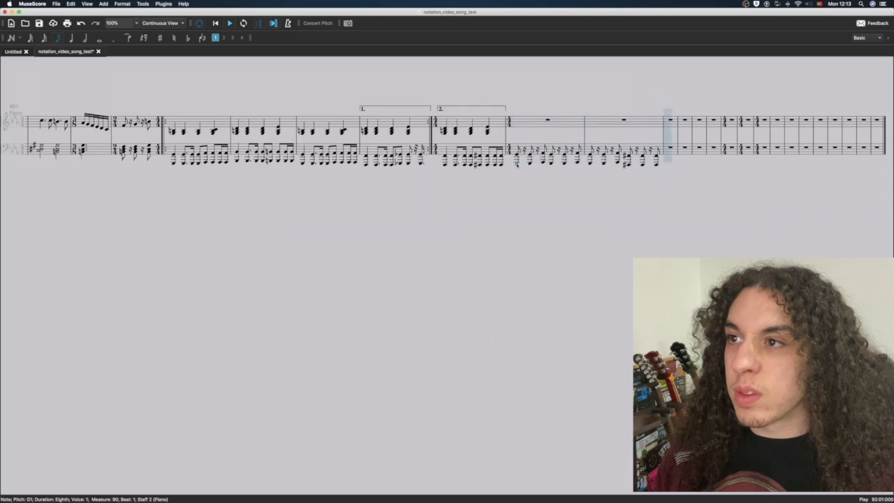
{"action": "key", "text": "space"}
{"action": "left_click", "coordinate": [444, 161]}
{"action": "key", "text": "space"}
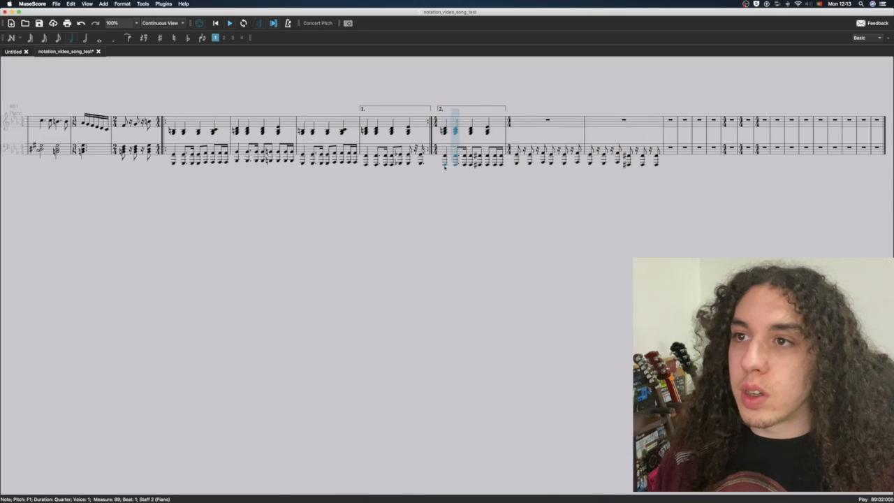
{"action": "key", "text": "space"}
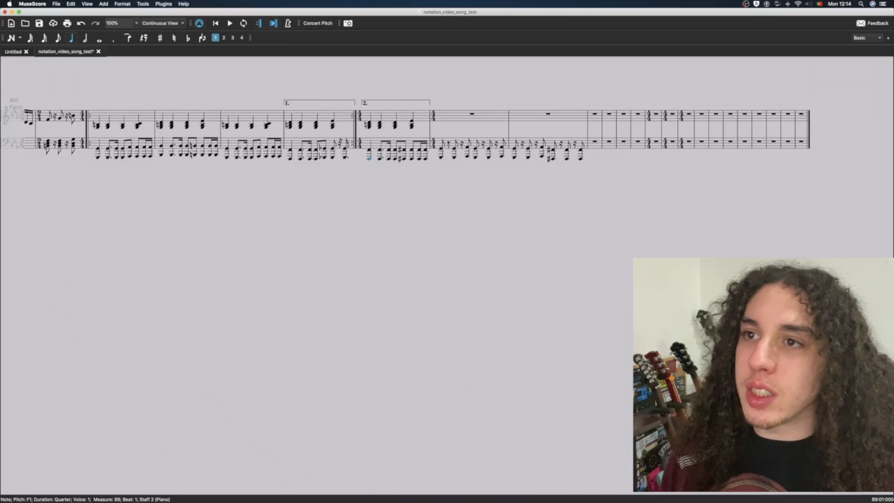
Repeat the bass riff of measures 90–91 into measures 92–93 and raise the first two notes of measure 93 by three semitones
{"action": "left_click", "coordinate": [441, 159]}
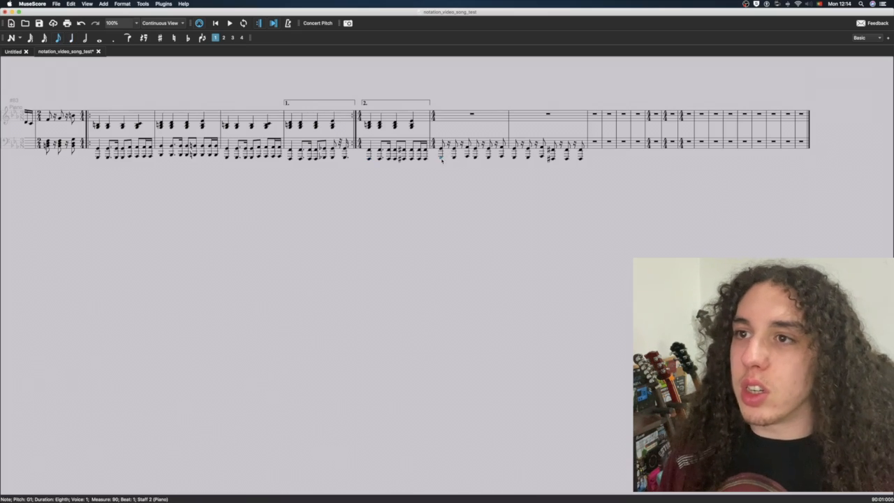
{"action": "left_click", "coordinate": [581, 158], "text": "shift"}
{"action": "key", "text": "r"}
{"action": "left_click", "coordinate": [666, 158]}
{"action": "left_click", "coordinate": [681, 157], "text": "shift"}
{"action": "key", "text": "Up"}
{"action": "key", "text": "Up"}
{"action": "key", "text": "Up"}
{"action": "key", "text": "Up"}
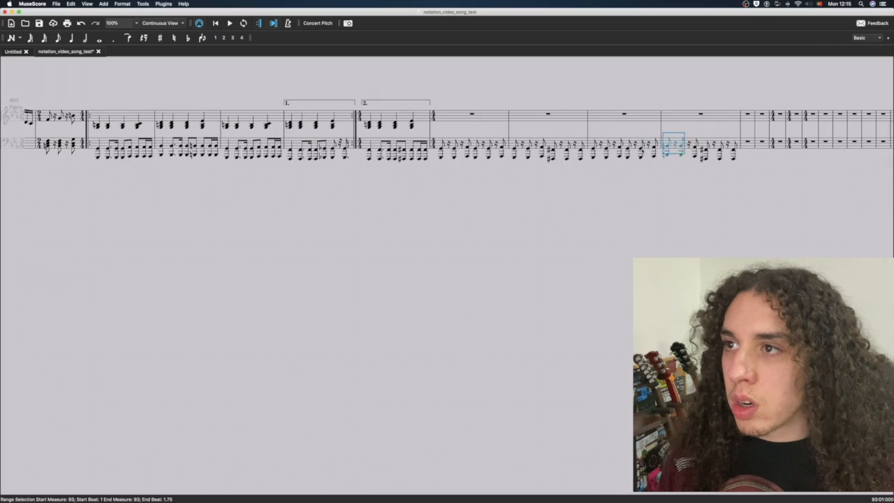
Play the bass riff from the raised notes in measure 93 and from the start of measure 90
{"action": "left_click", "coordinate": [667, 155]}
{"action": "key", "text": "space"}
{"action": "key", "text": "space"}
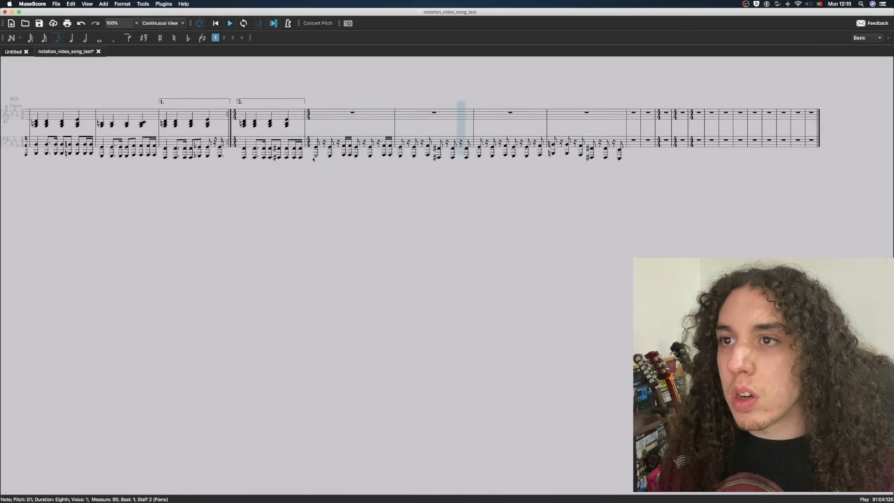
{"action": "key", "text": "space"}
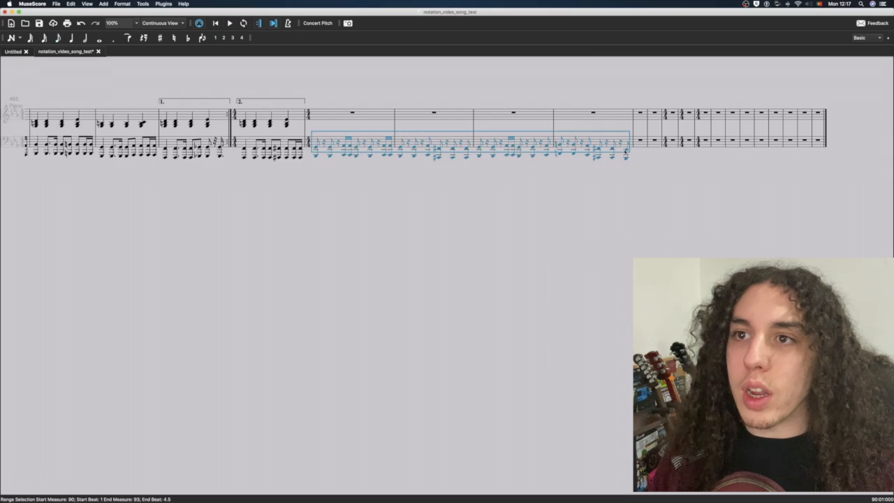
Copy the bass riff of measures 90–93 and paste it into the lower staff starting at measure 94
{"action": "left_click", "coordinate": [626, 172]}
{"action": "left_click", "coordinate": [639, 140]}
{"action": "key", "text": "ctrl+v"}
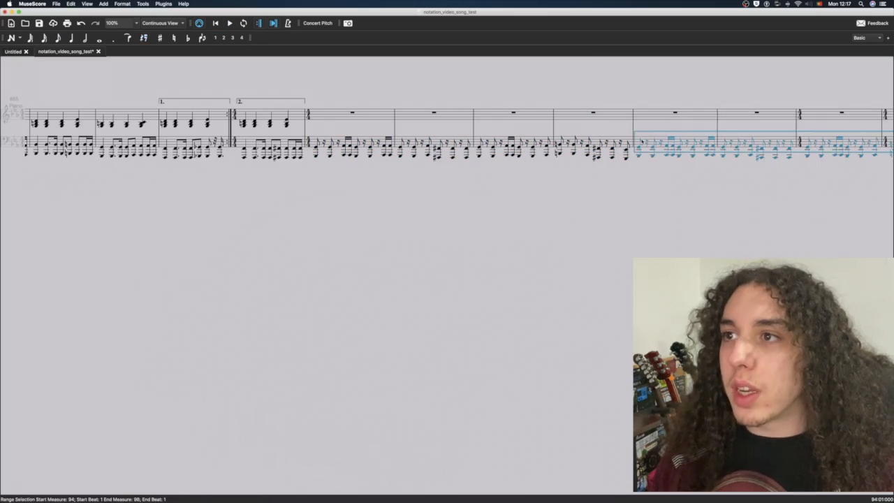
{"action": "left_click_drag", "start_coordinate": [653, 181], "coordinate": [623, 185]}
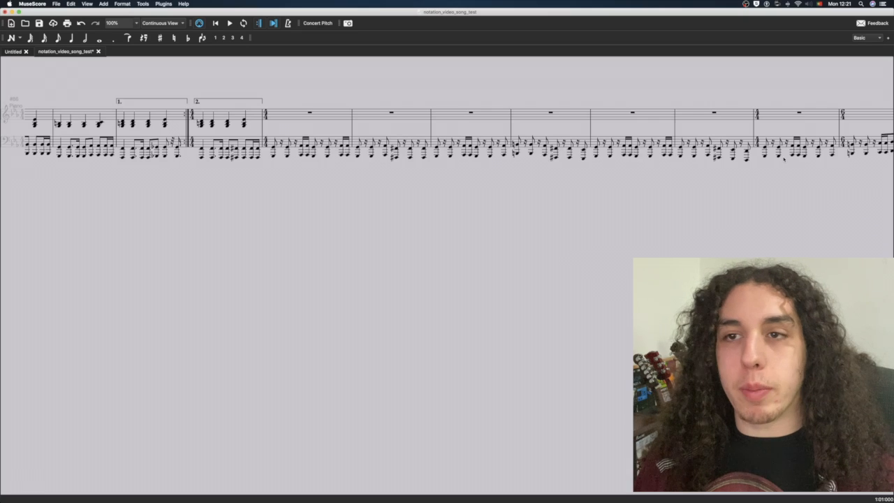
Play the bass section from the second ending at measure 89 through the six-beat measure 97
{"action": "scroll", "coordinate": [784, 159], "scroll_direction": "left", "scroll_amount": 5}
{"action": "left_click", "coordinate": [420, 156]}
{"action": "key", "text": "space"}
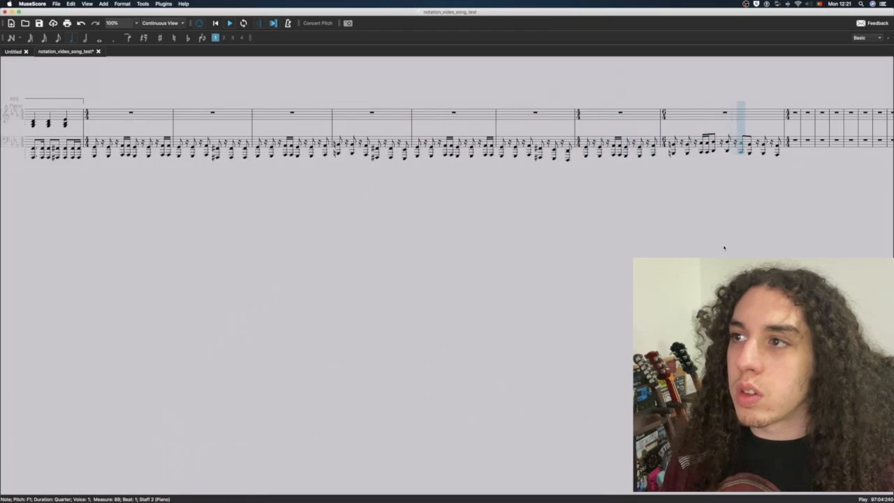
{"action": "key", "text": "space"}
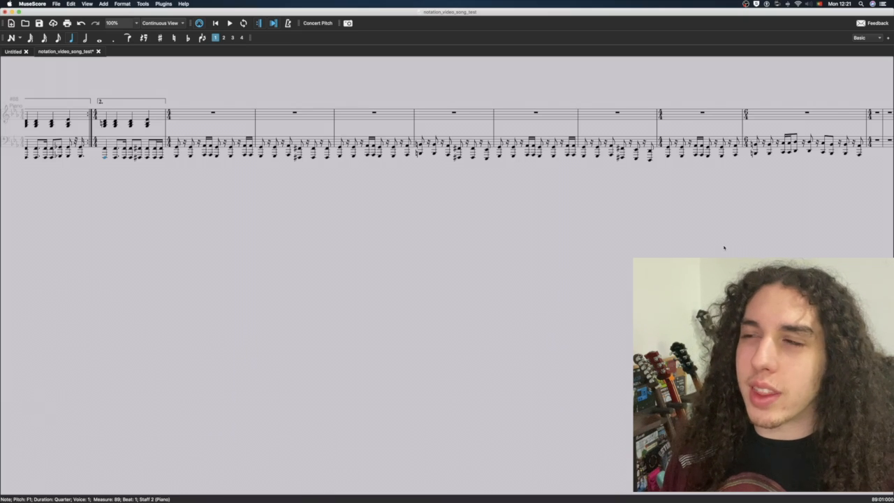
Go back through the earlier sections and play the treble melody starting at measure 32
{"action": "scroll", "coordinate": [643, 234], "scroll_direction": "left", "scroll_amount": 2}
{"action": "scroll", "coordinate": [552, 209], "scroll_direction": "left", "scroll_amount": 3}
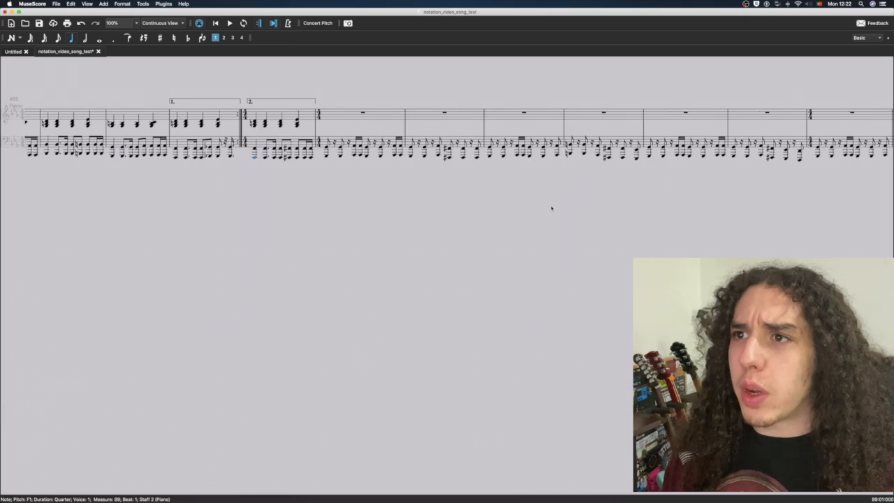
{"action": "scroll", "coordinate": [520, 194], "scroll_direction": "left", "scroll_amount": 3}
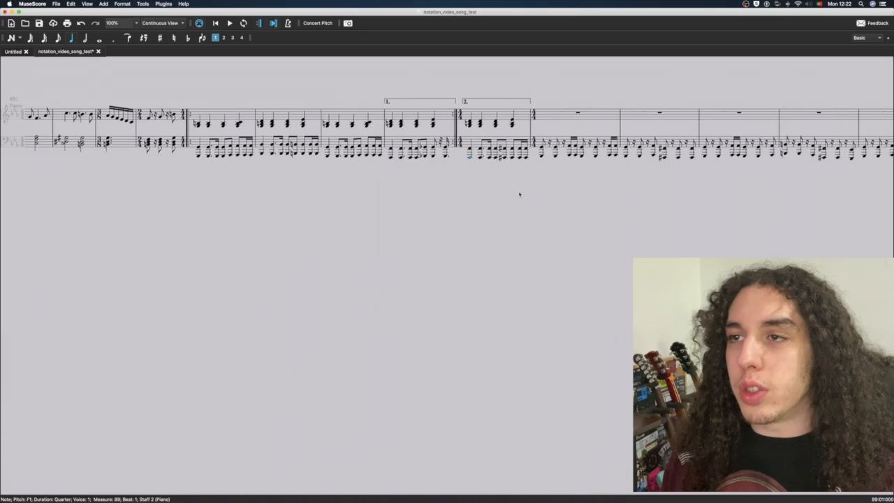
{"action": "scroll", "coordinate": [519, 194], "scroll_direction": "left", "scroll_amount": 15}
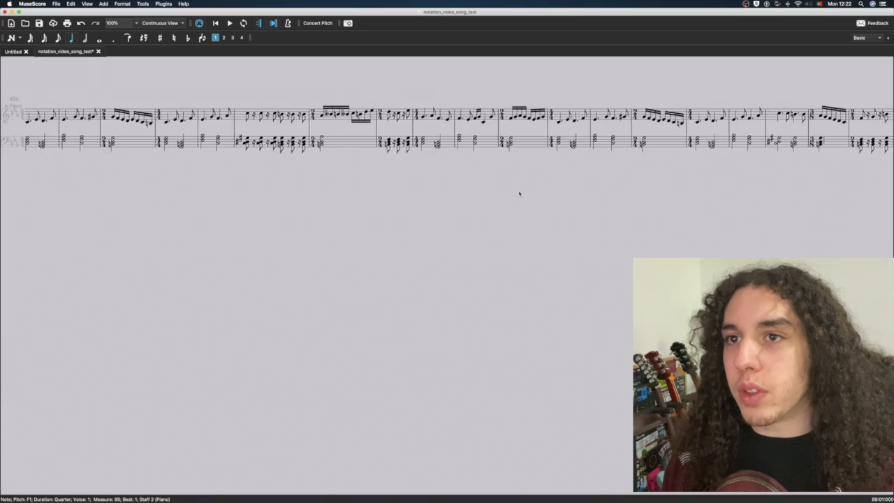
{"action": "scroll", "coordinate": [519, 193], "scroll_direction": "left", "scroll_amount": 15}
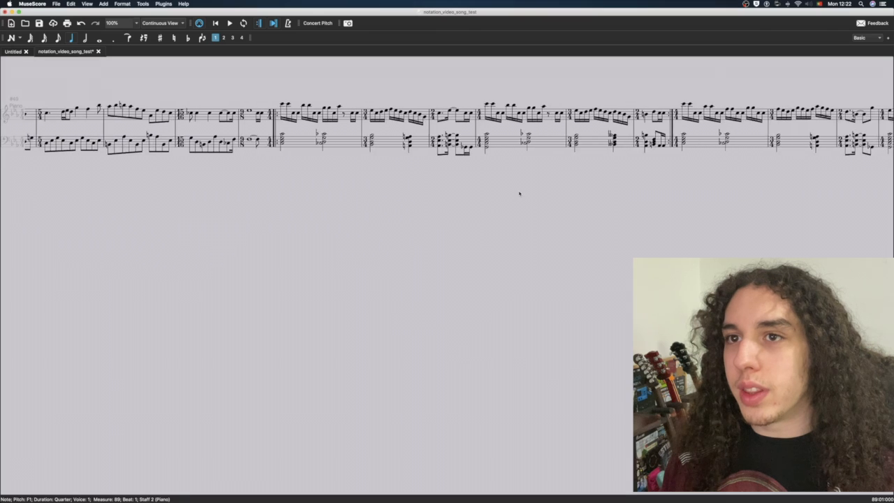
{"action": "scroll", "coordinate": [519, 194], "scroll_direction": "left", "scroll_amount": 15}
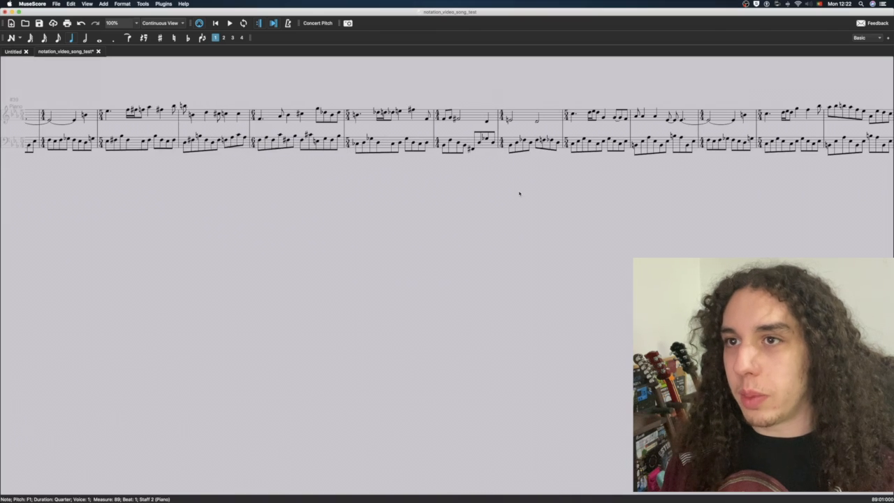
{"action": "key", "text": "space"}
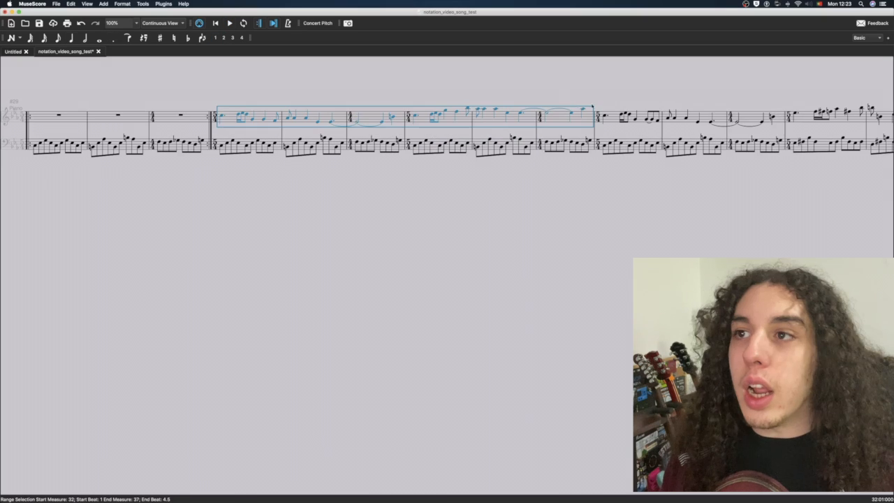
Reuse the treble melody of measures 32–37 above the bass riff starting at measure 90
{"action": "scroll", "coordinate": [575, 100], "scroll_direction": "left", "scroll_amount": 3}
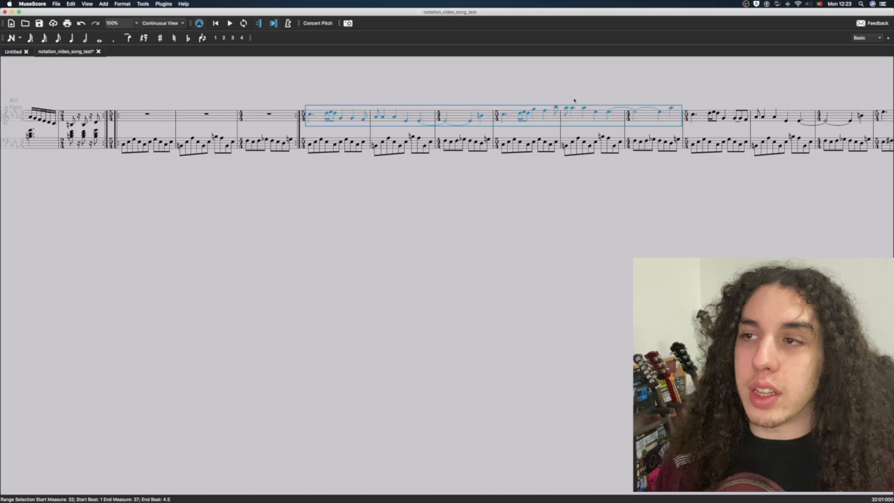
{"action": "scroll", "coordinate": [575, 99], "scroll_direction": "right", "scroll_amount": 20}
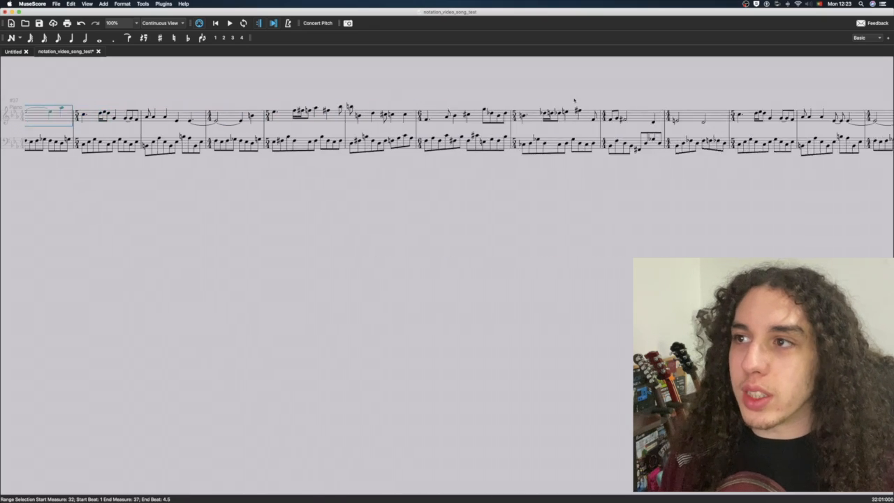
{"action": "scroll", "coordinate": [574, 100], "scroll_direction": "right", "scroll_amount": 20}
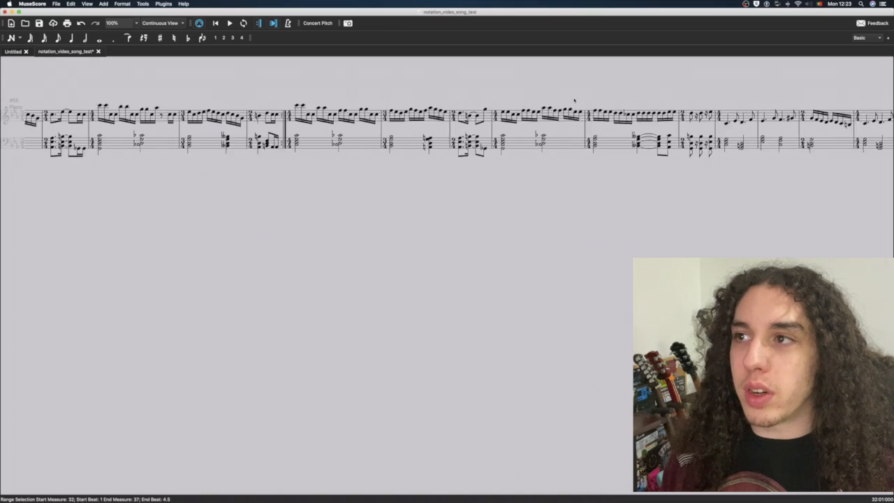
{"action": "scroll", "coordinate": [574, 100], "scroll_direction": "right", "scroll_amount": 15}
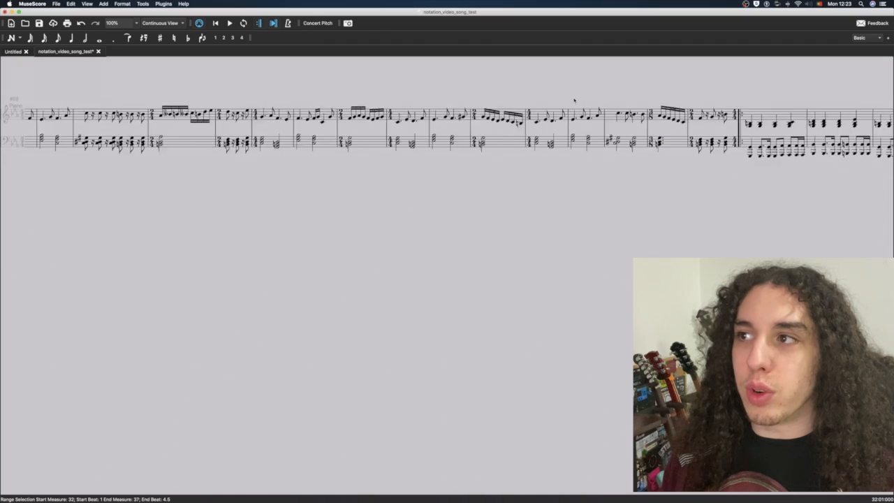
{"action": "scroll", "coordinate": [574, 101], "scroll_direction": "right", "scroll_amount": 5}
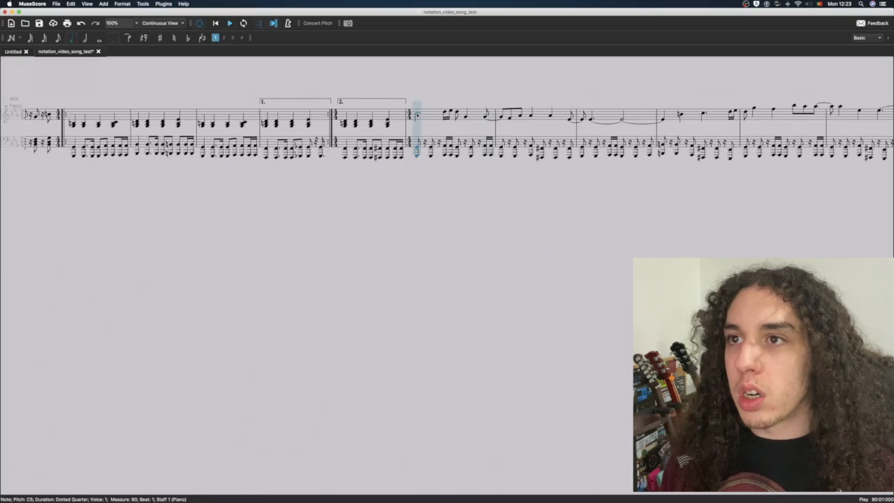
Play the reused melody over the bass riff from measure 90 and review how it fits
{"action": "key", "text": "space"}
{"action": "scroll", "coordinate": [491, 134], "scroll_direction": "left", "scroll_amount": 1}
{"action": "scroll", "coordinate": [491, 135], "scroll_direction": "right", "scroll_amount": 5}
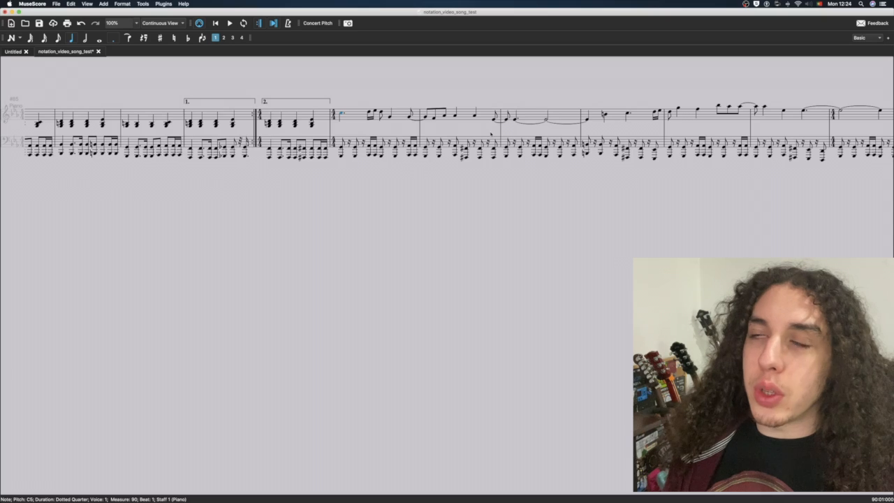
{"action": "scroll", "coordinate": [447, 132], "scroll_direction": "right", "scroll_amount": 2}
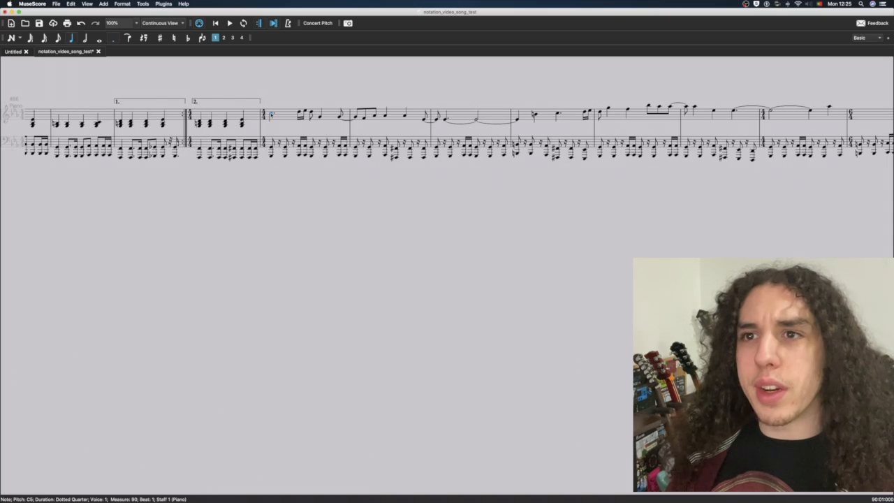
{"action": "scroll", "coordinate": [447, 133], "scroll_direction": "right", "scroll_amount": 1}
{"action": "key", "text": "space"}
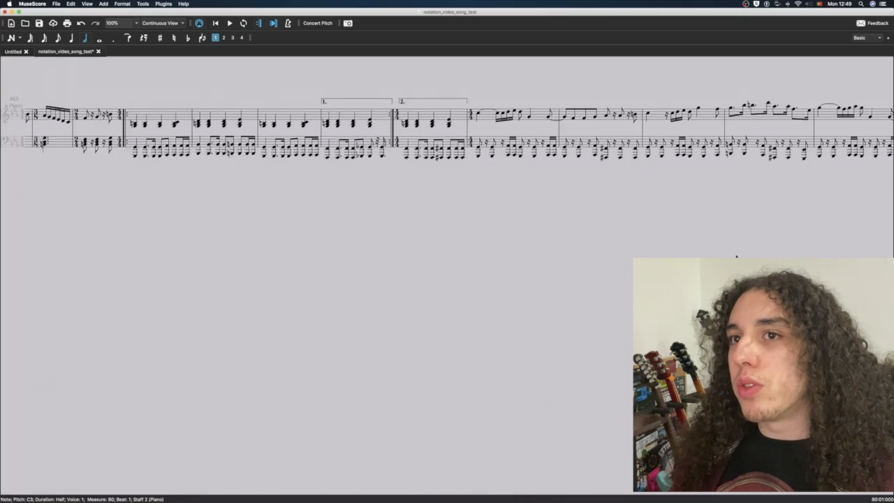
Play the score from measure 80 through the new melody in measures 90–97, and review the earlier melody section
{"action": "scroll", "coordinate": [736, 257], "scroll_direction": "left", "scroll_amount": 4}
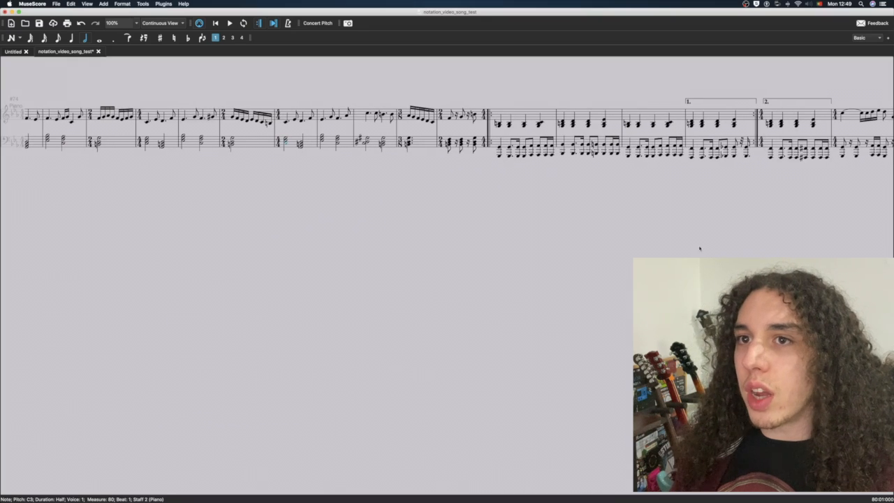
{"action": "key", "text": "space"}
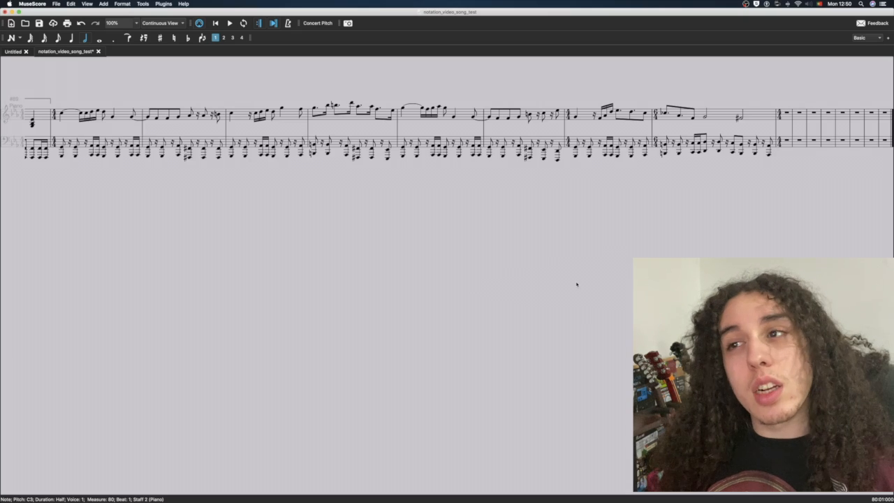
{"action": "scroll", "coordinate": [576, 285], "scroll_direction": "left", "scroll_amount": 3}
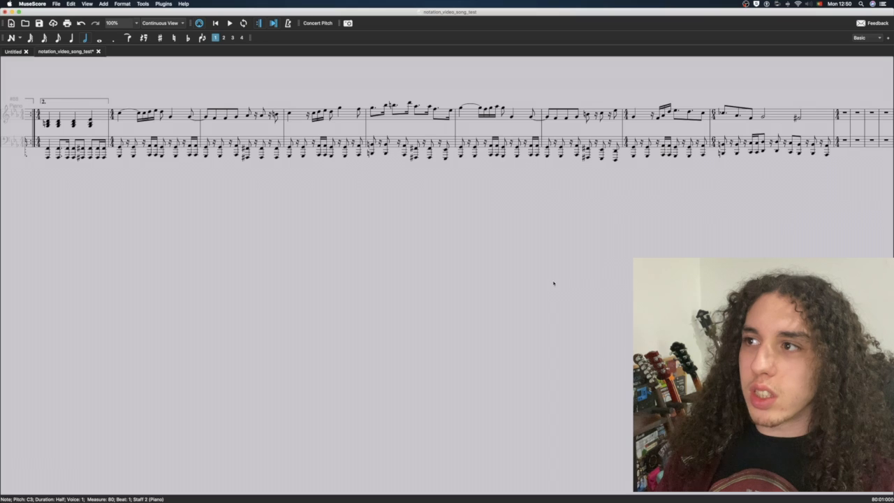
{"action": "scroll", "coordinate": [552, 283], "scroll_direction": "left", "scroll_amount": 1}
{"action": "scroll", "coordinate": [551, 283], "scroll_direction": "left", "scroll_amount": 4}
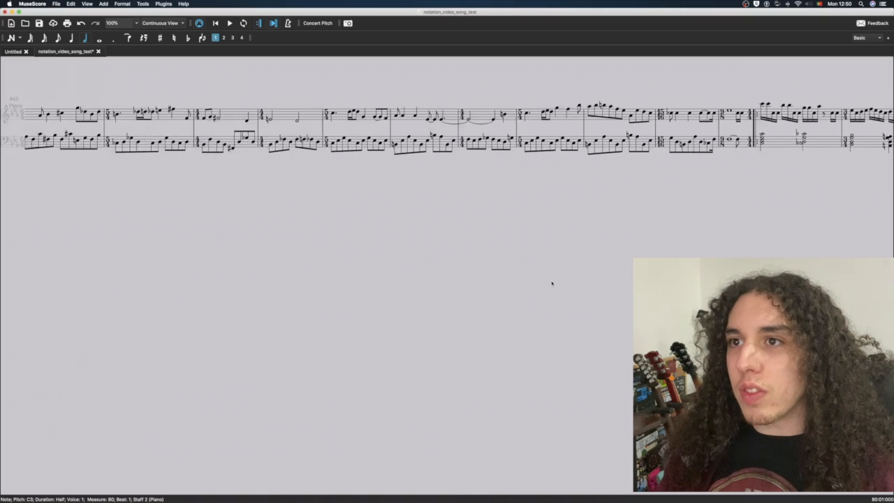
{"action": "scroll", "coordinate": [552, 282], "scroll_direction": "left", "scroll_amount": 2}
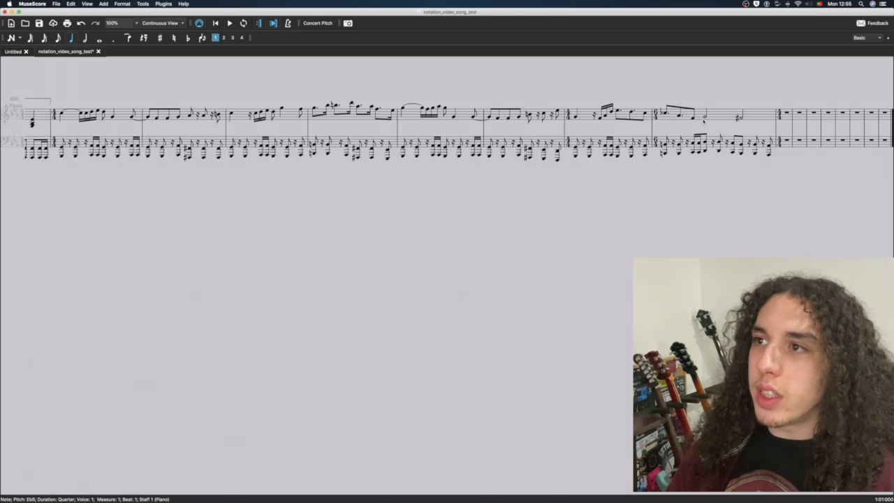
Play measure 97 and check how its melody ends on the F#4 half note
{"action": "key", "text": "space"}
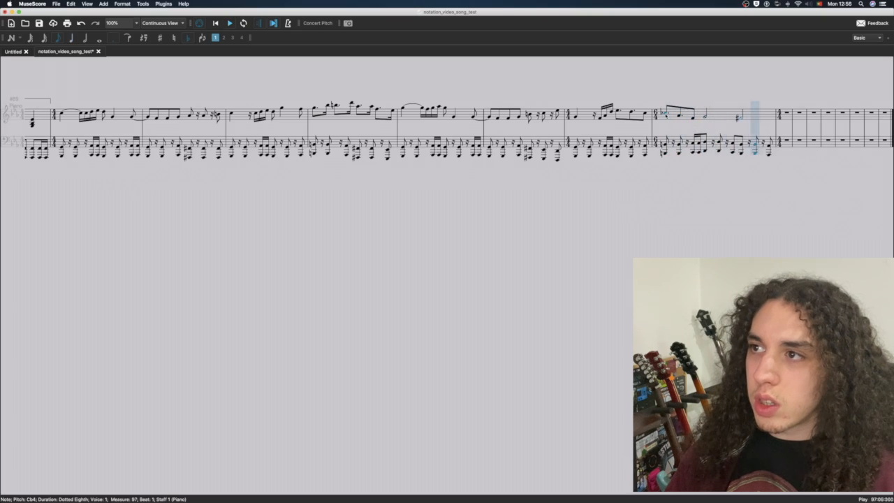
{"action": "key", "text": "space"}
{"action": "scroll", "coordinate": [705, 122], "scroll_direction": "left", "scroll_amount": 1}
{"action": "scroll", "coordinate": [594, 120], "scroll_direction": "right", "scroll_amount": 2}
{"action": "scroll", "coordinate": [344, 118], "scroll_direction": "left", "scroll_amount": 2}
{"action": "scroll", "coordinate": [343, 117], "scroll_direction": "right", "scroll_amount": 1}
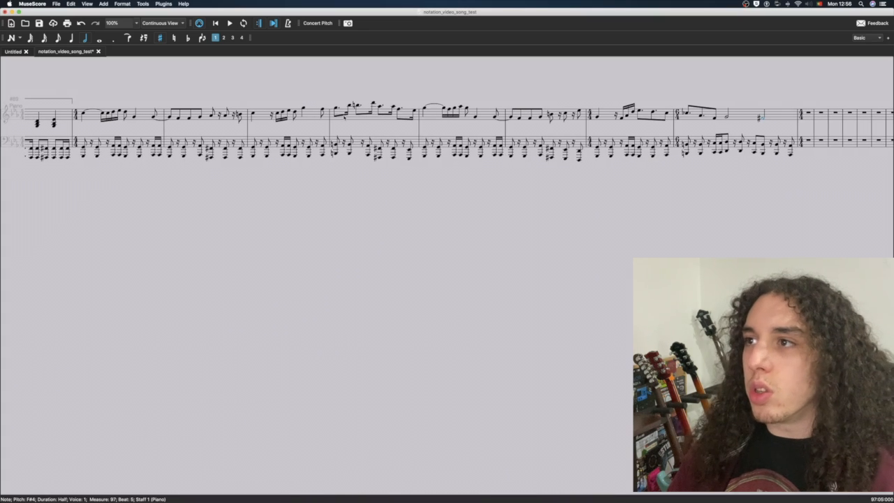
Repeat the bass riff in measures 98–103 and transpose it up a semitone
{"action": "scroll", "coordinate": [343, 117], "scroll_direction": "right", "scroll_amount": 3}
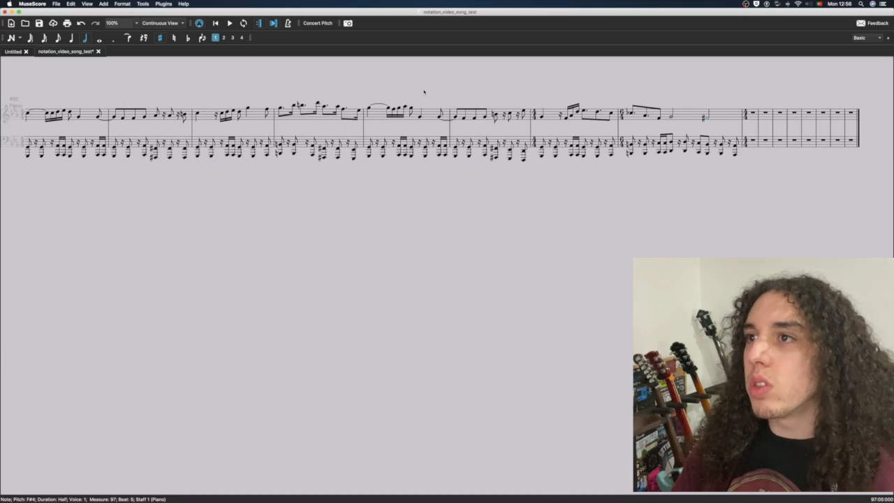
{"action": "scroll", "coordinate": [670, 197], "scroll_direction": "right", "scroll_amount": 5}
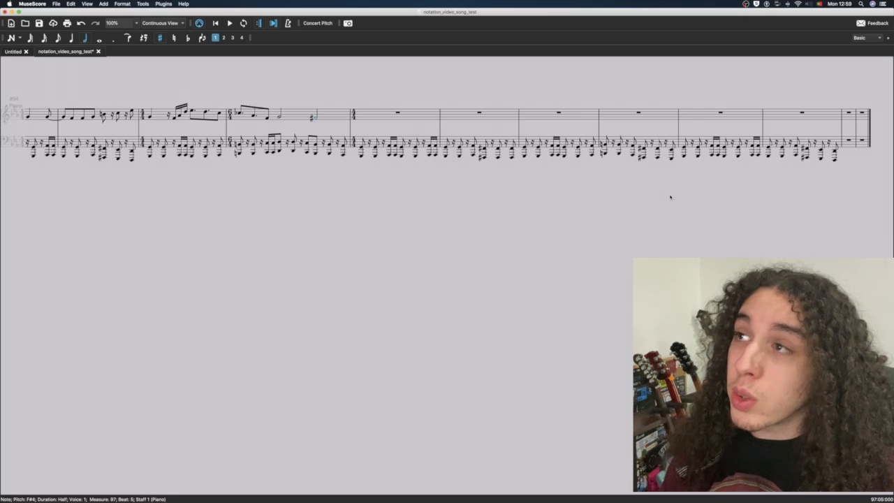
{"action": "left_click", "coordinate": [841, 142], "text": "shift"}
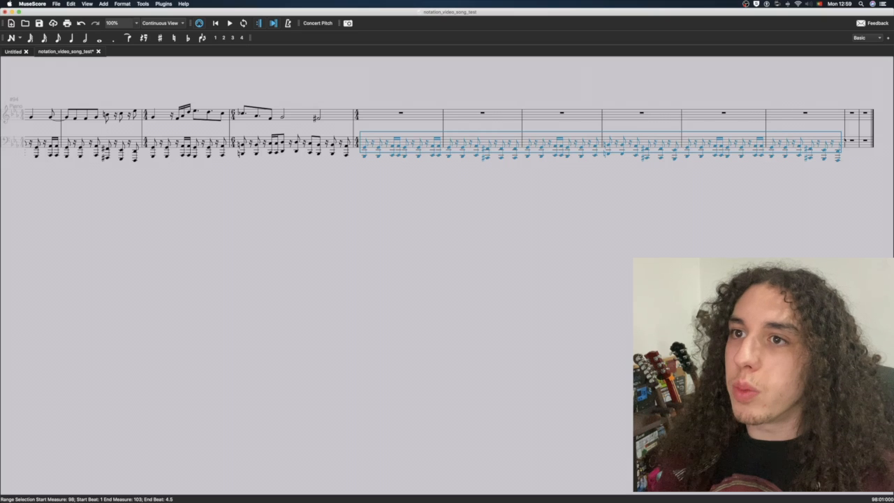
{"action": "key", "text": "Up"}
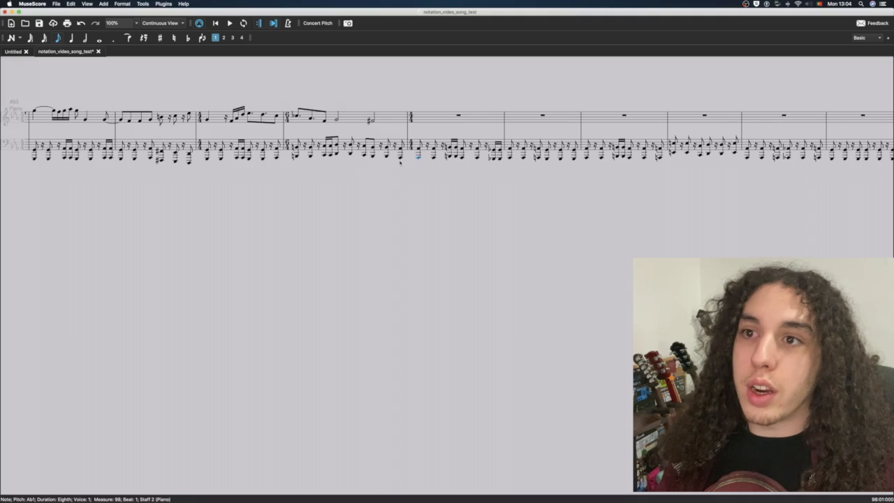
Play the score from measure 96 through the bass riff in measures 98–103 to hear the transition
{"action": "scroll", "coordinate": [391, 158], "scroll_direction": "left", "scroll_amount": 2}
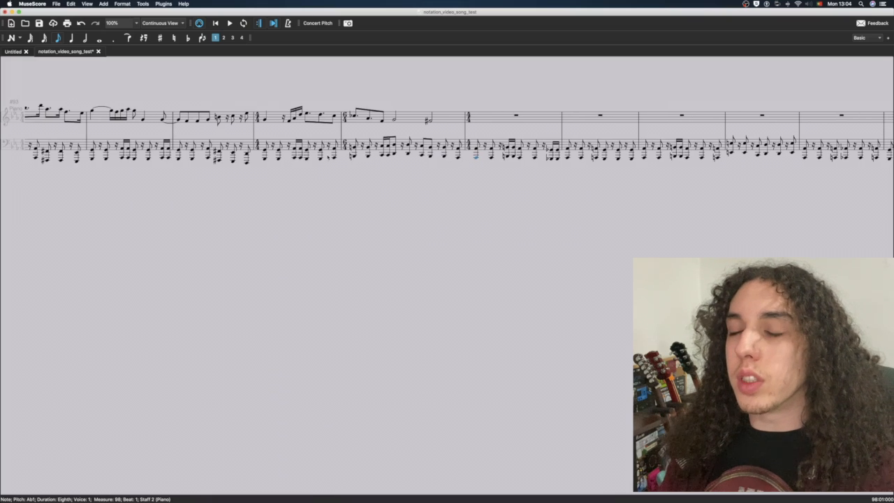
{"action": "left_click", "coordinate": [264, 158]}
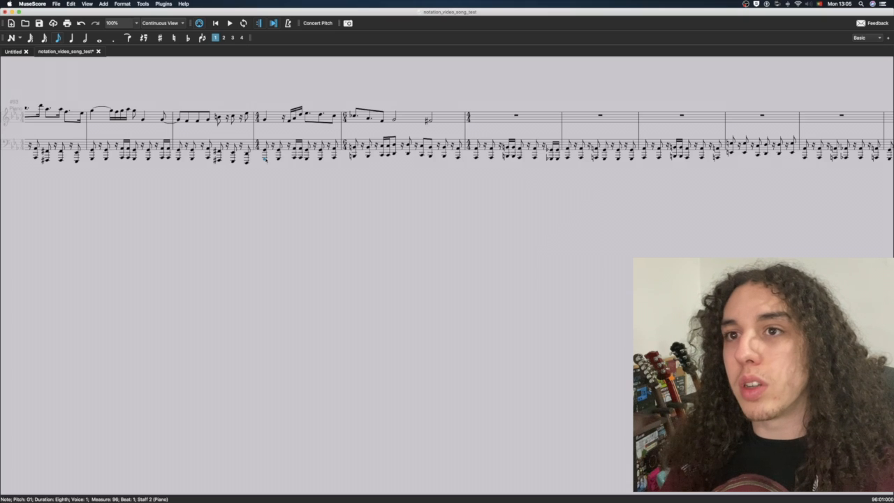
{"action": "key", "text": "space"}
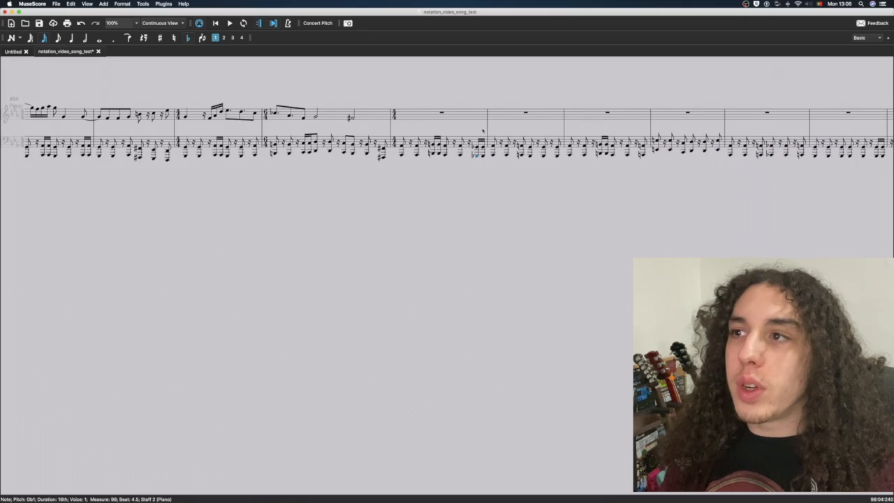
Copy the treble melody of measures 90–95 above the bass riff starting at measure 98
{"action": "scroll", "coordinate": [482, 130], "scroll_direction": "left", "scroll_amount": 10}
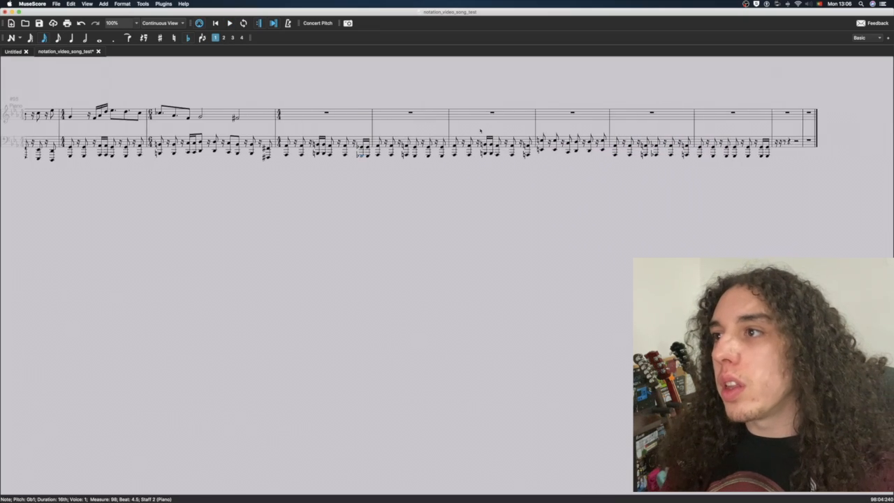
{"action": "scroll", "coordinate": [480, 130], "scroll_direction": "left", "scroll_amount": 5}
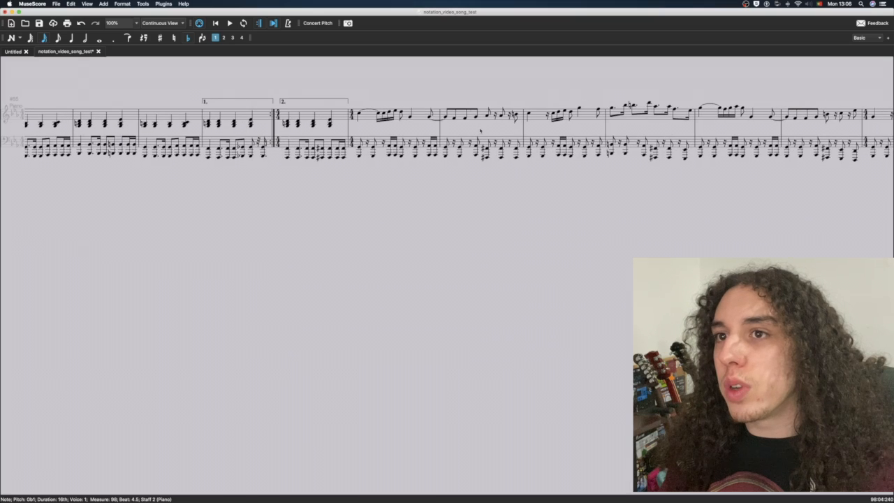
{"action": "left_click", "coordinate": [365, 116]}
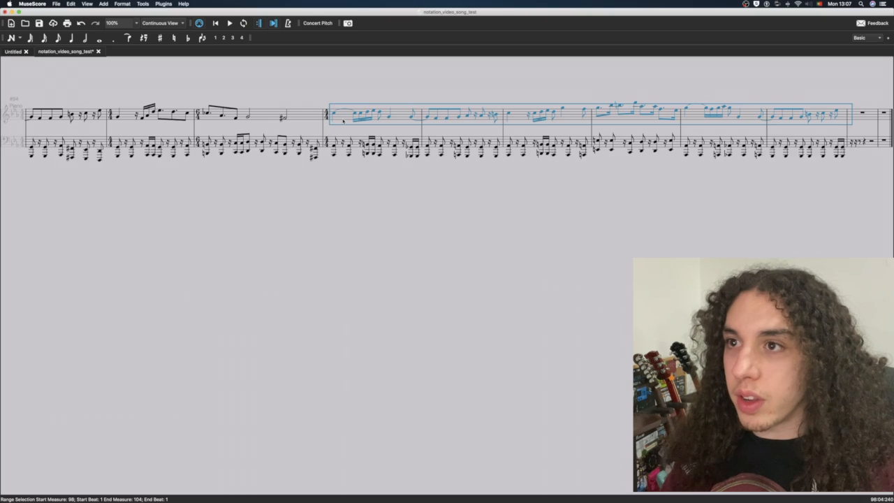
Raise the copied treble melody in measures 98–103 by a semitone and play it with the bass riff
{"action": "left_click", "coordinate": [339, 118]}
{"action": "key", "text": "space"}
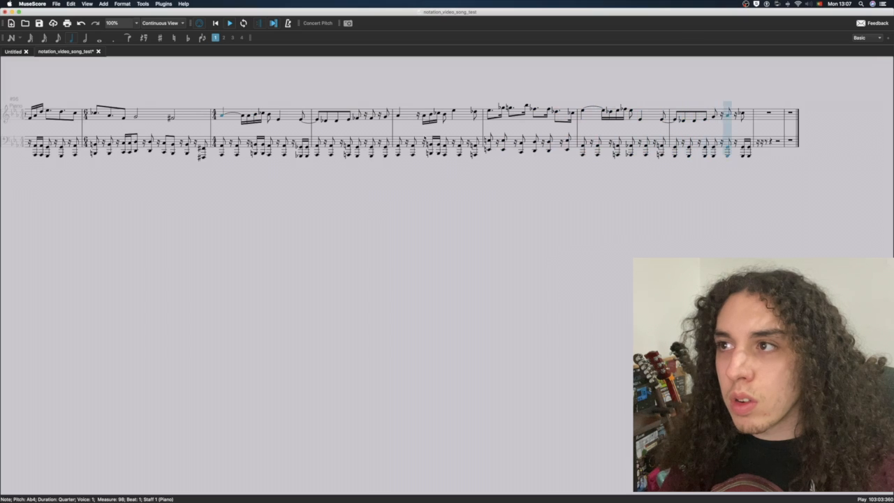
{"action": "key", "text": "space"}
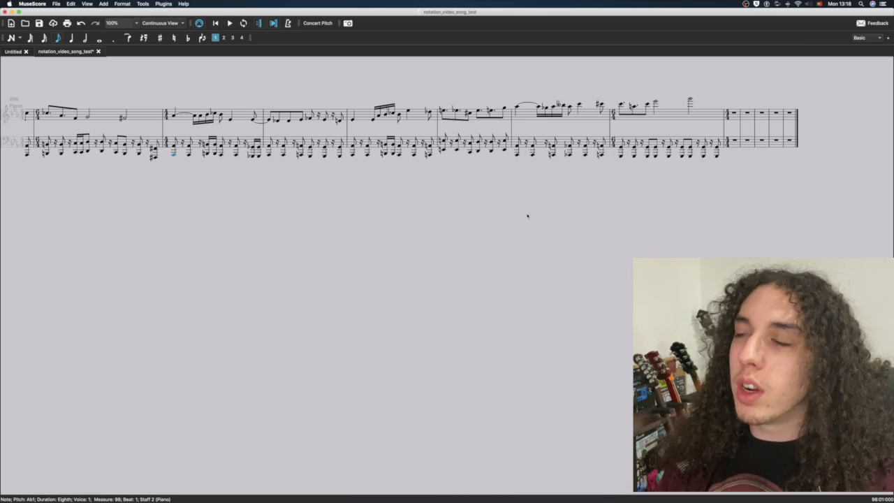
Review the new section and play the score from measure 80 through the end of measure 103
{"action": "scroll", "coordinate": [528, 216], "scroll_direction": "left", "scroll_amount": 3}
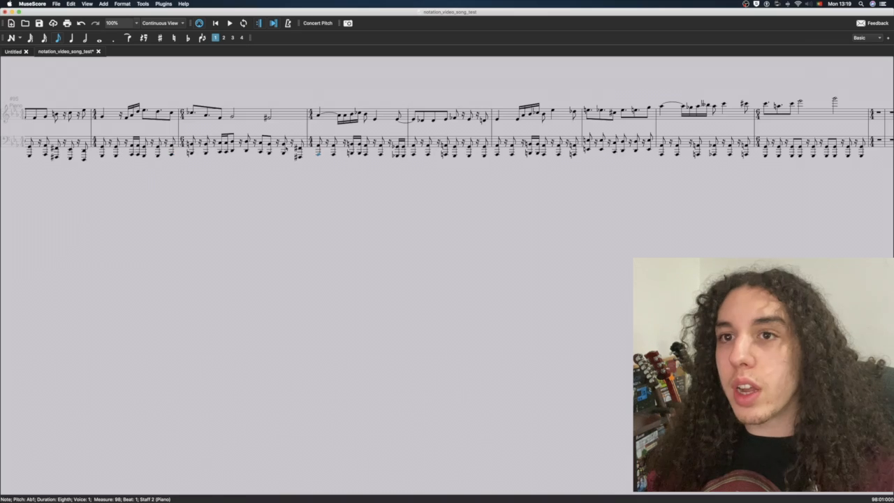
{"action": "scroll", "coordinate": [511, 182], "scroll_direction": "left", "scroll_amount": 2}
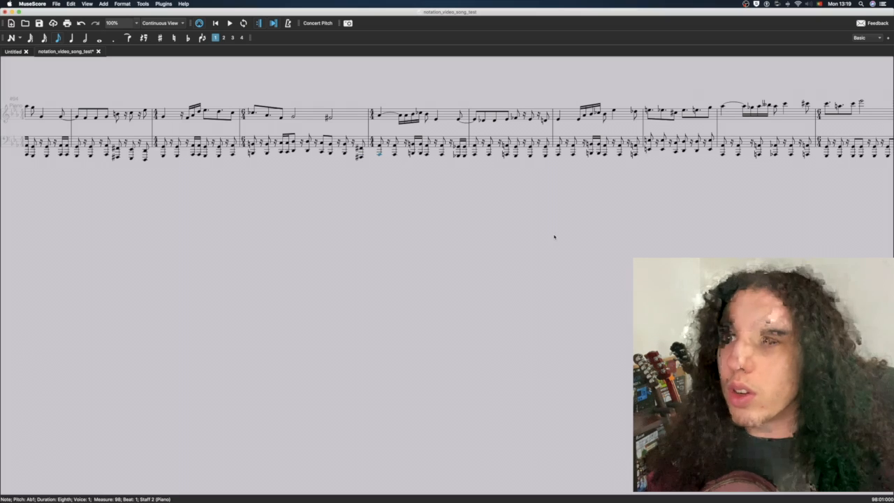
{"action": "scroll", "coordinate": [554, 236], "scroll_direction": "right", "scroll_amount": 1}
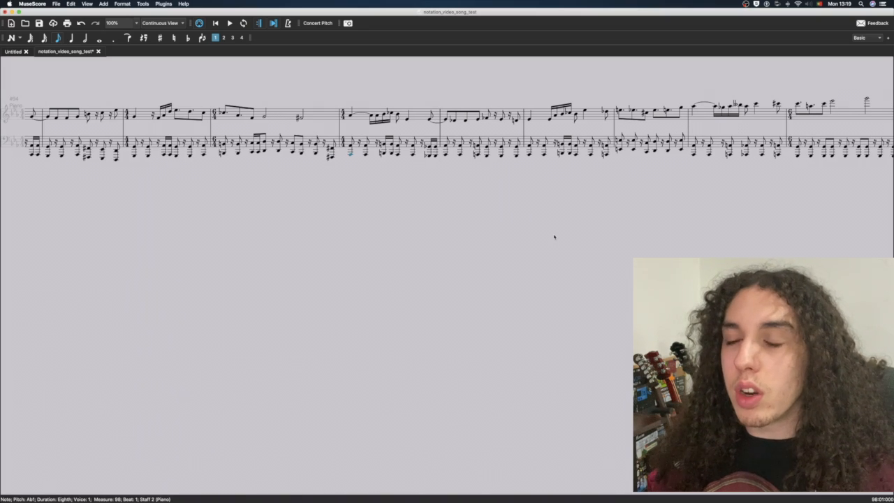
{"action": "scroll", "coordinate": [554, 236], "scroll_direction": "right", "scroll_amount": 2}
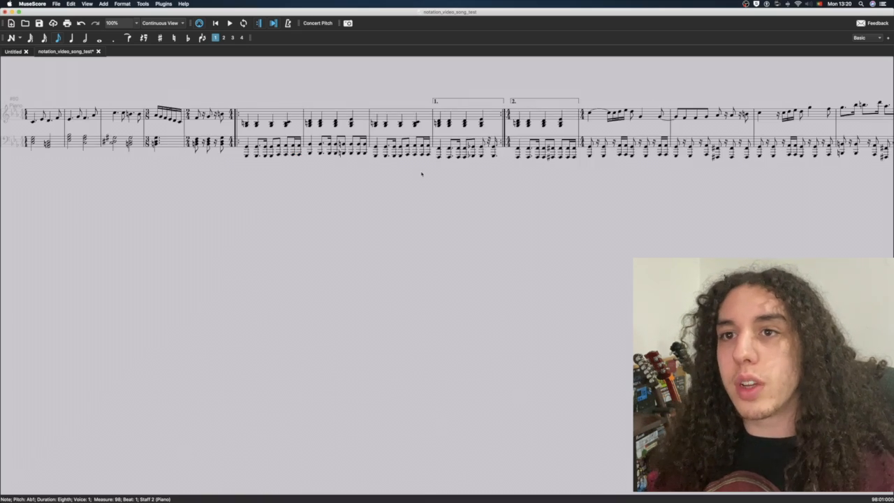
{"action": "scroll", "coordinate": [421, 174], "scroll_direction": "right", "scroll_amount": 1}
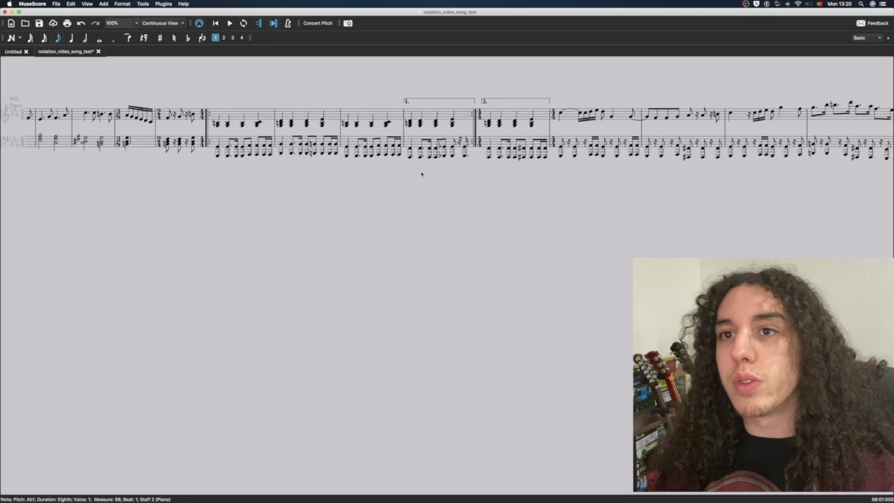
{"action": "scroll", "coordinate": [458, 130], "scroll_direction": "left", "scroll_amount": 5}
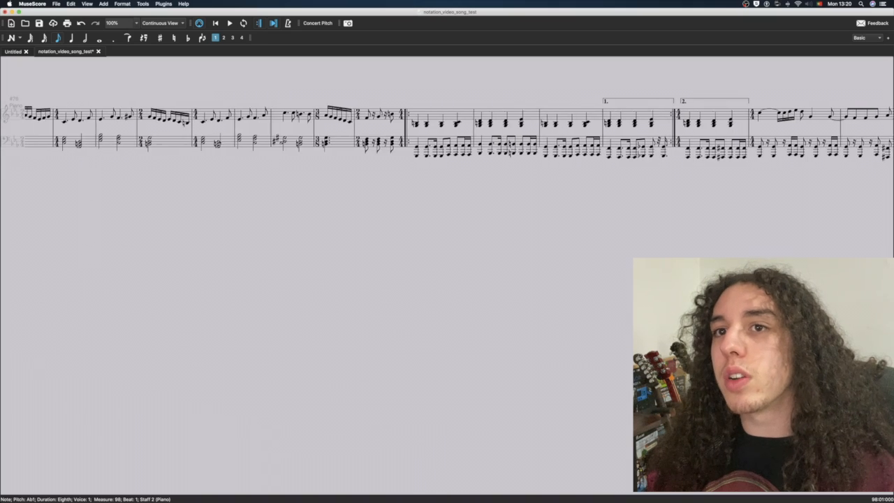
{"action": "key", "text": "space"}
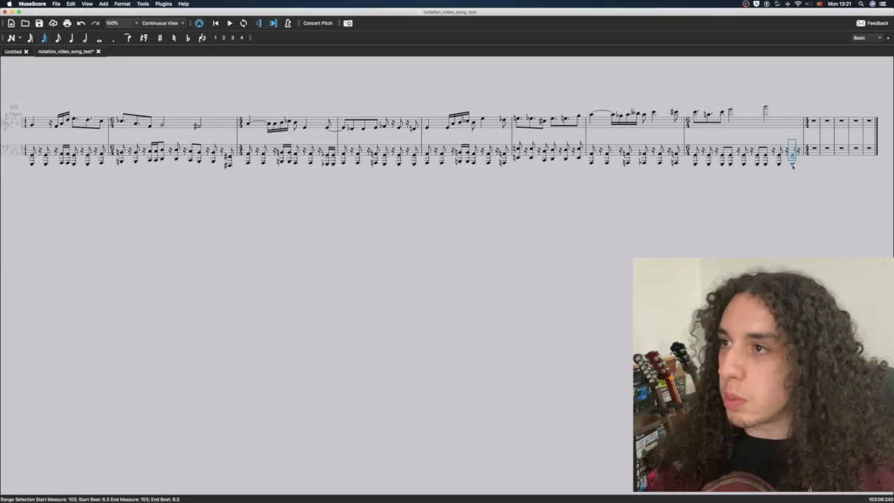
End the bass line of measure 103 with two sixteenth notes in place of its final eighth note
{"action": "left_click", "coordinate": [799, 154]}
{"action": "left_click", "coordinate": [801, 153]}
{"action": "left_click", "coordinate": [799, 154]}
{"action": "key", "text": "super+v"}
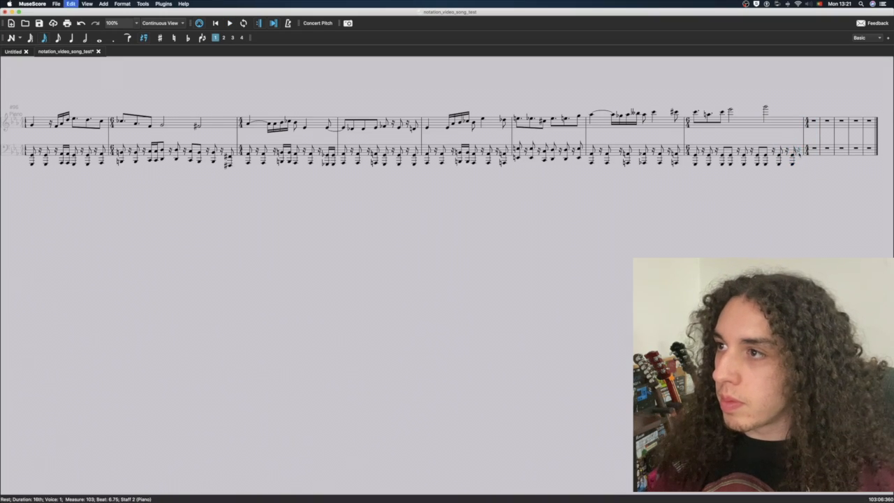
{"action": "key", "text": "Escape"}
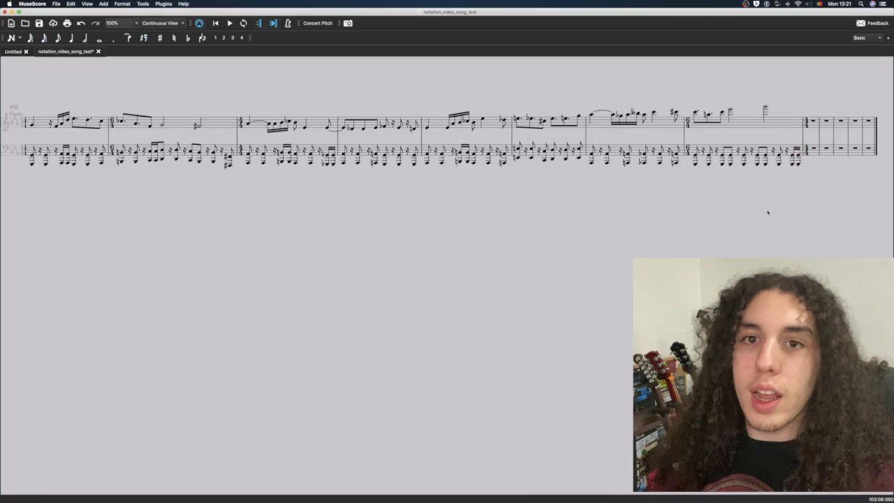